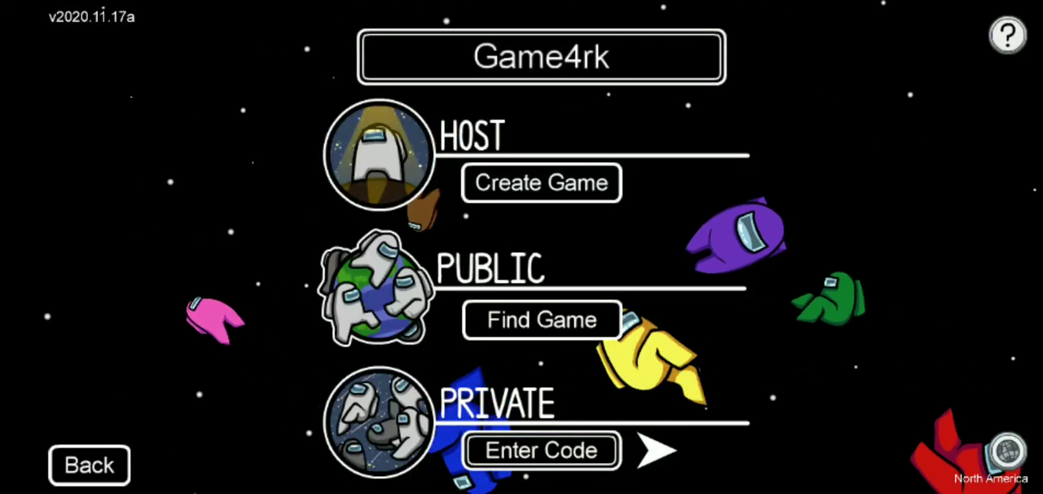
Step: View the Public Find Game lobby list, back out to the main menu, then go Home
{"action": "left_click", "coordinate": [542, 183]}
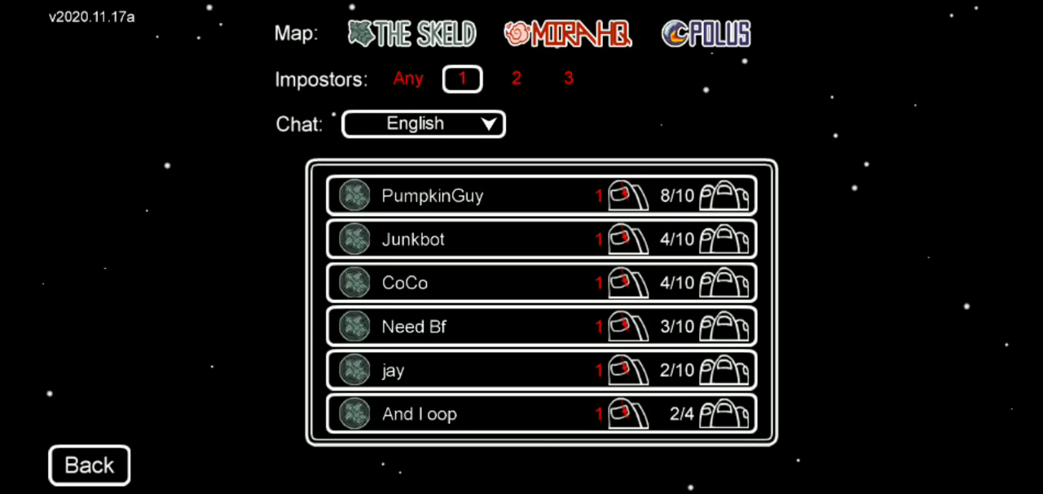
{"action": "scroll", "coordinate": [541, 310], "scroll_direction": "down", "scroll_amount": 5}
{"action": "scroll", "coordinate": [541, 310], "scroll_direction": "up", "scroll_amount": 5}
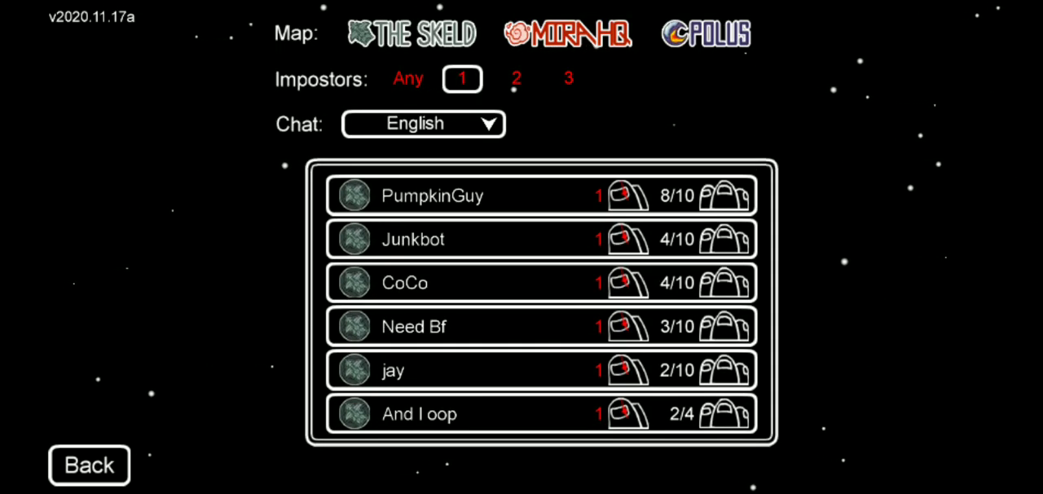
{"action": "left_click", "coordinate": [89, 464]}
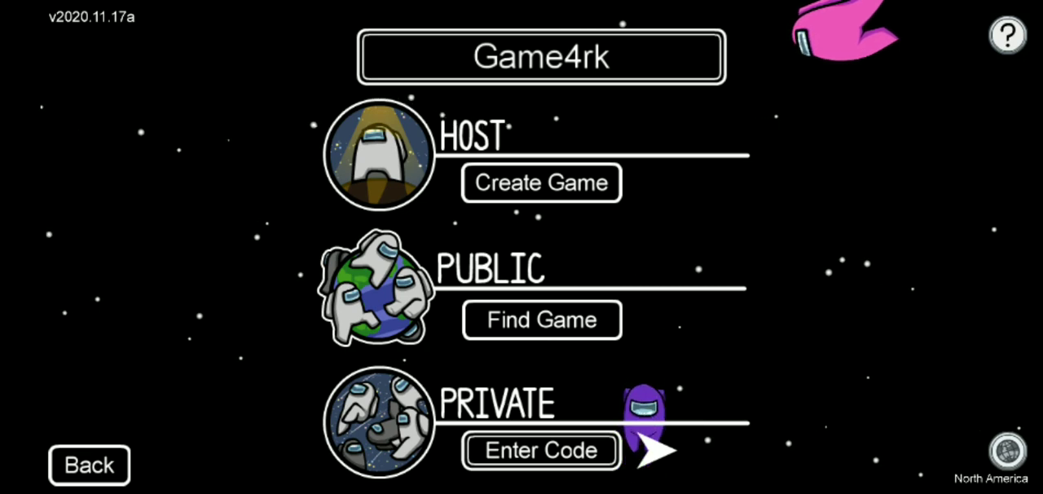
{"action": "key", "text": "Escape"}
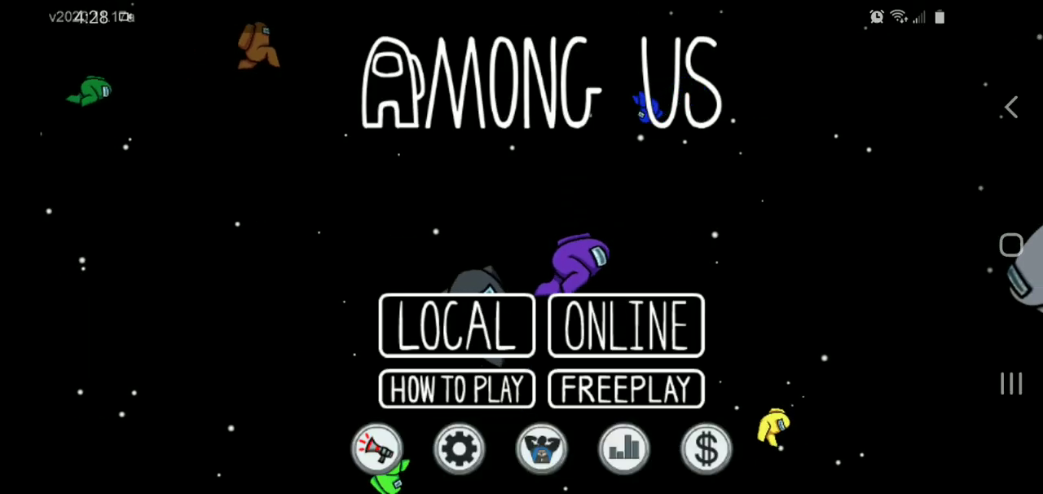
{"action": "key", "text": "super"}
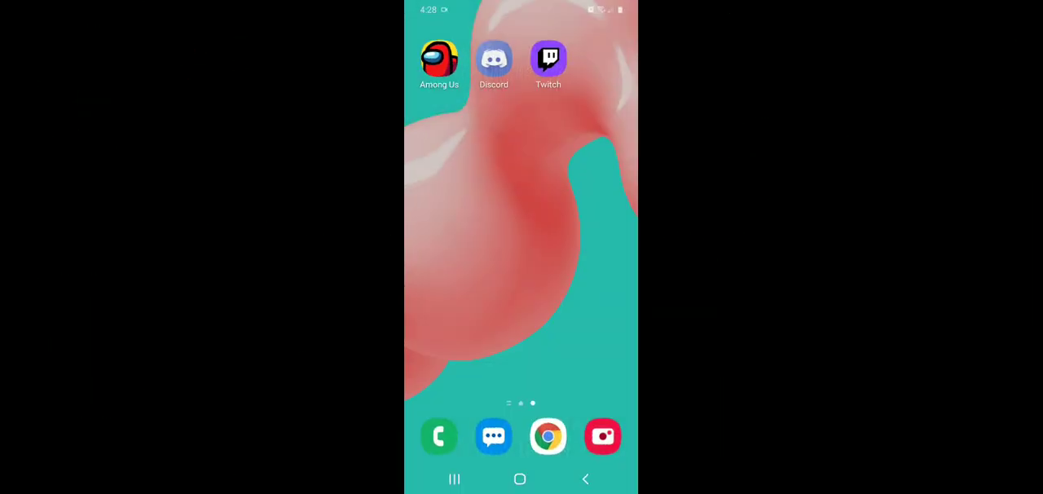
{"action": "left_click_drag", "start_coordinate": [522, 4], "coordinate": [522, 244]}
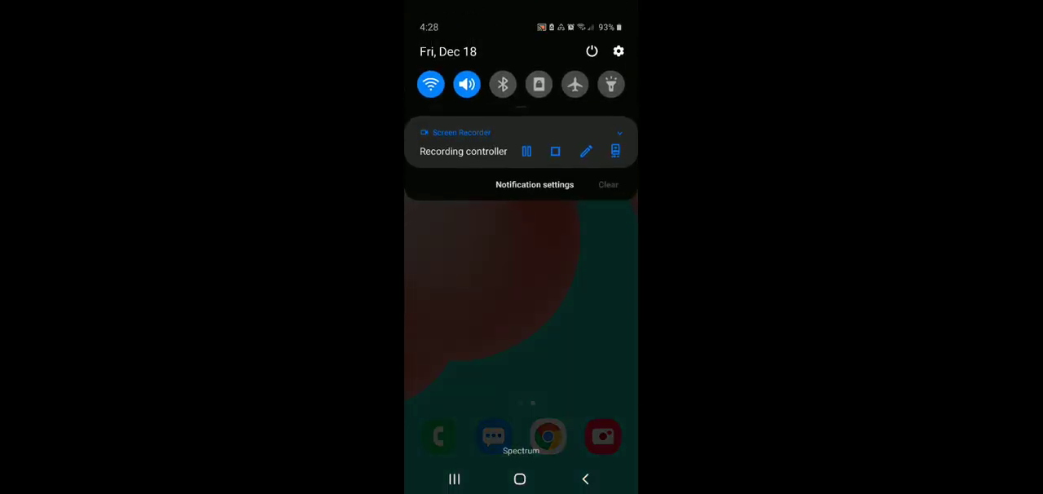
{"action": "left_click_drag", "start_coordinate": [522, 122], "coordinate": [522, 367]}
{"action": "left_click_drag", "start_coordinate": [522, 448], "coordinate": [522, 204]}
{"action": "left_click_drag", "start_coordinate": [522, 228], "coordinate": [521, 16]}
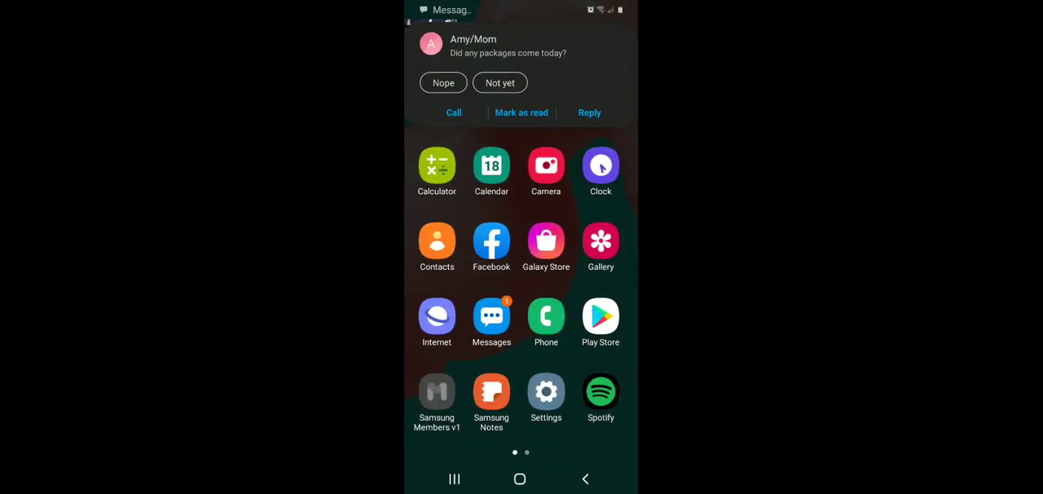
Step: Send the 'Not yet' smart reply to the Messages notification about the packages
{"action": "left_click", "coordinate": [499, 82]}
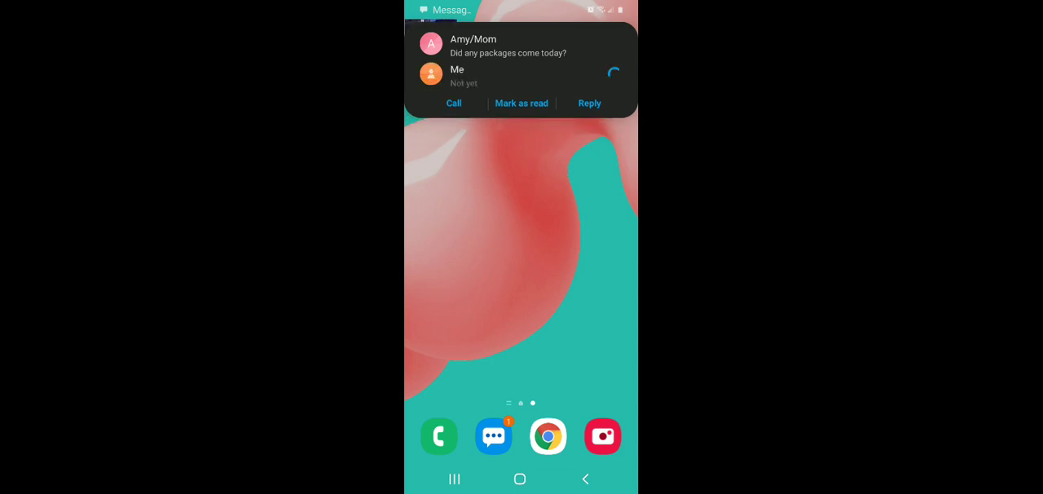